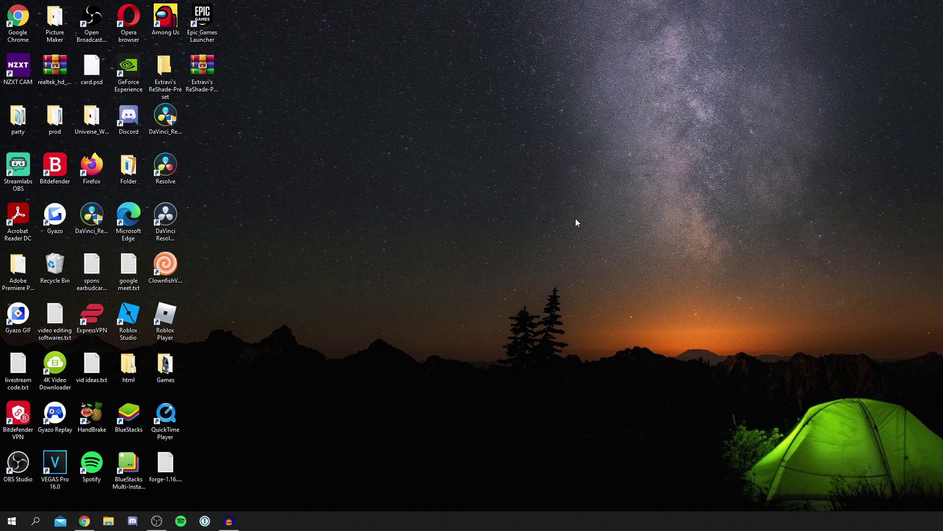
Step: Open Google Chrome and go to the Steam store website
left_click(85, 520)
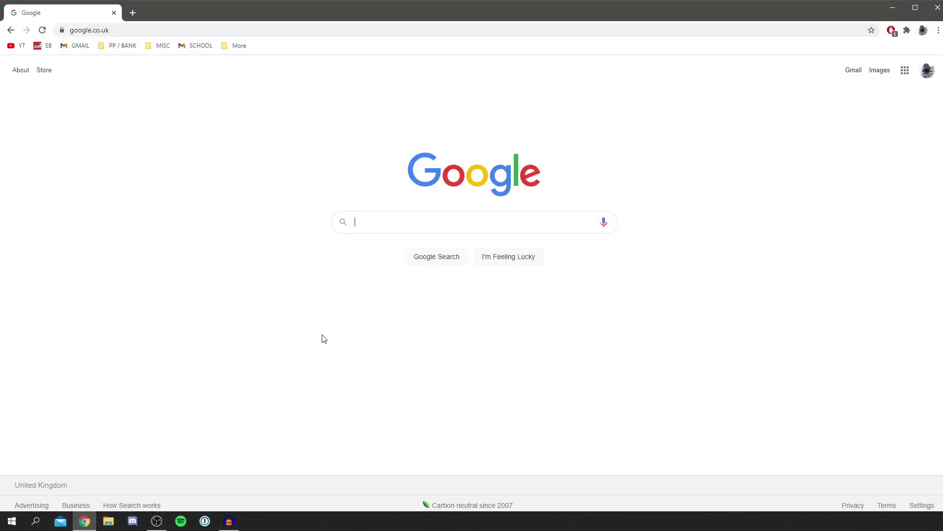
type("steam")
key("Return")
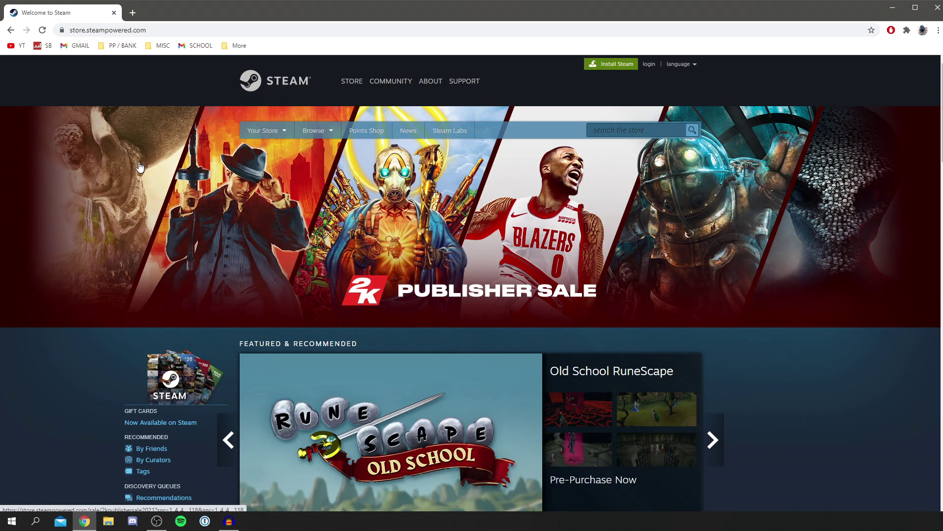
Step: Open the account creation form by way of the Steam sign-in page
left_click(650, 65)
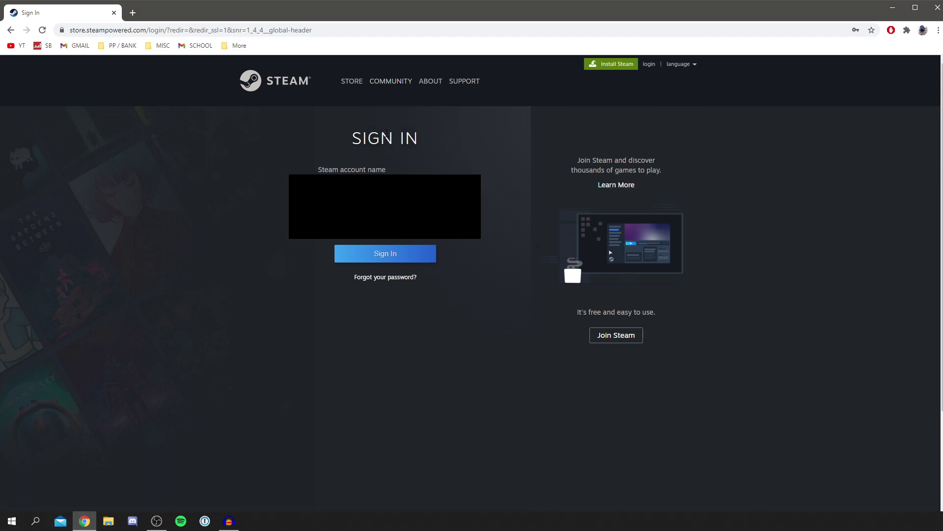
left_click(631, 338)
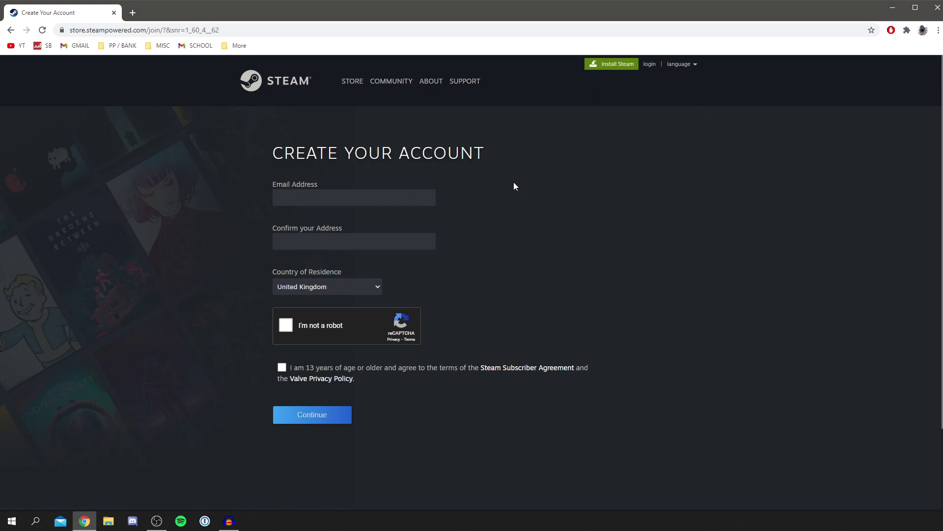
Step: Sign in to the Steam website with the saved account name and password, submit the Steam Guard access code, and proceed to Steam
left_click(654, 64)
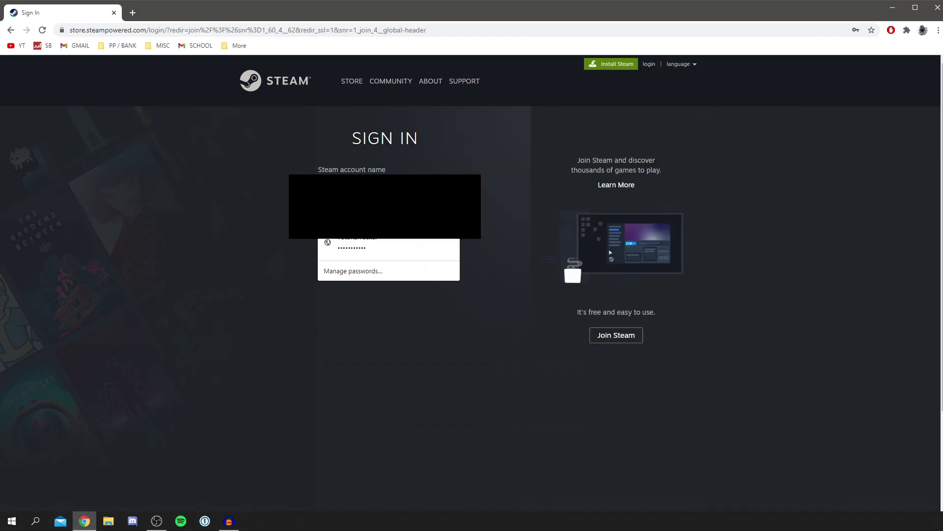
left_click(373, 245)
left_click(387, 259)
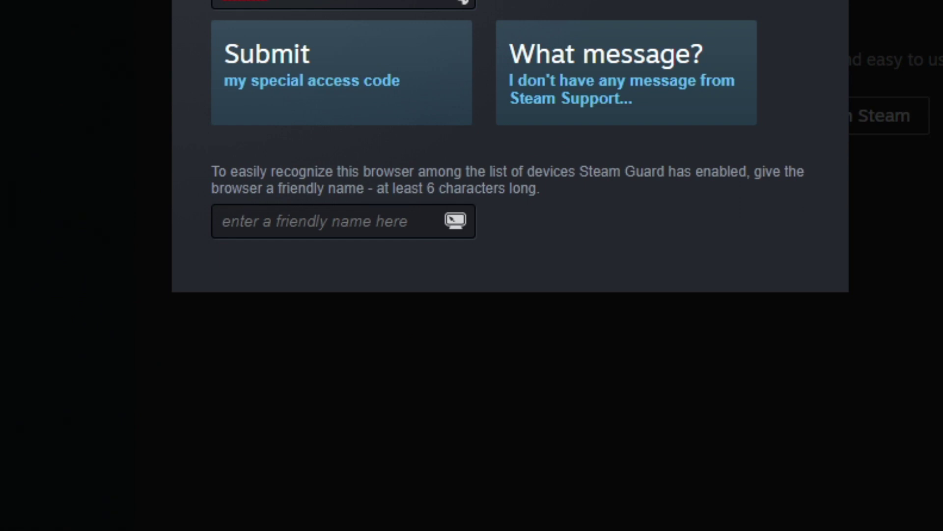
left_click(312, 94)
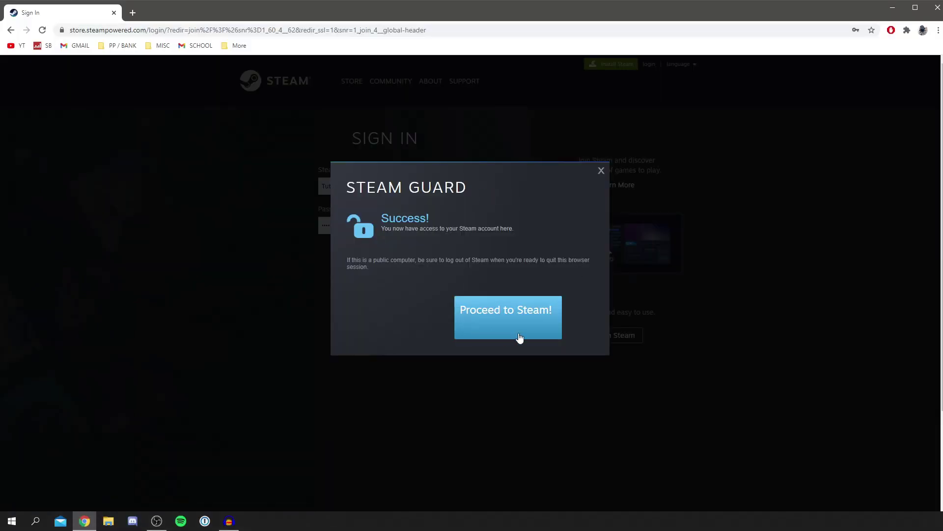
left_click(494, 307)
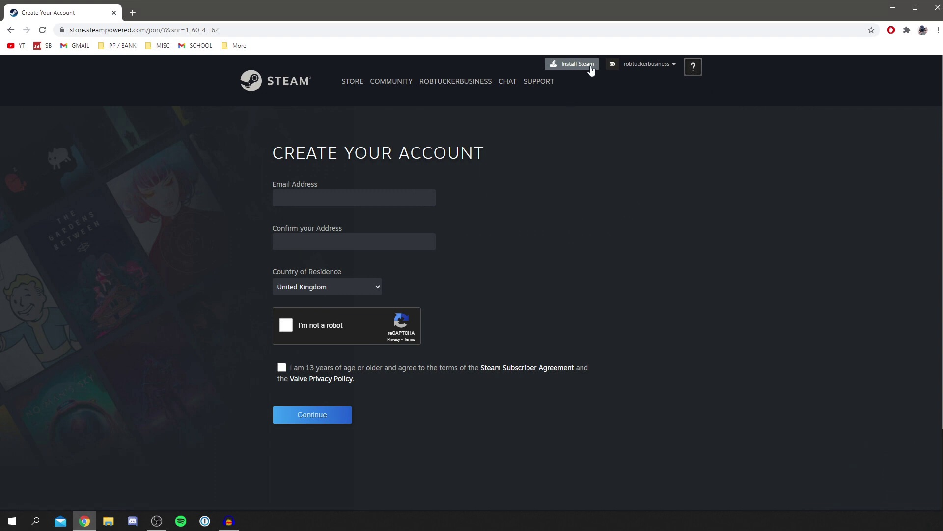
Step: Download the Windows Steam installer from the Install Steam page and launch it
left_click(662, 66)
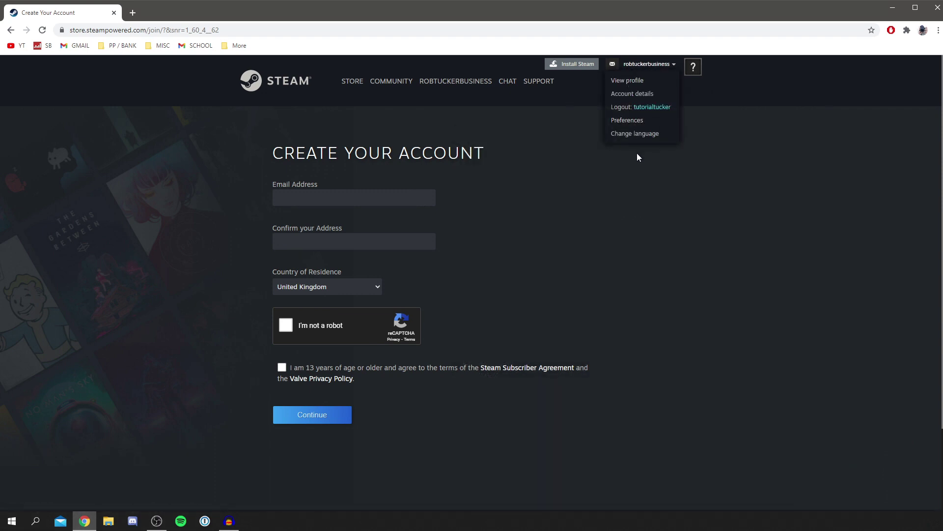
left_click(573, 64)
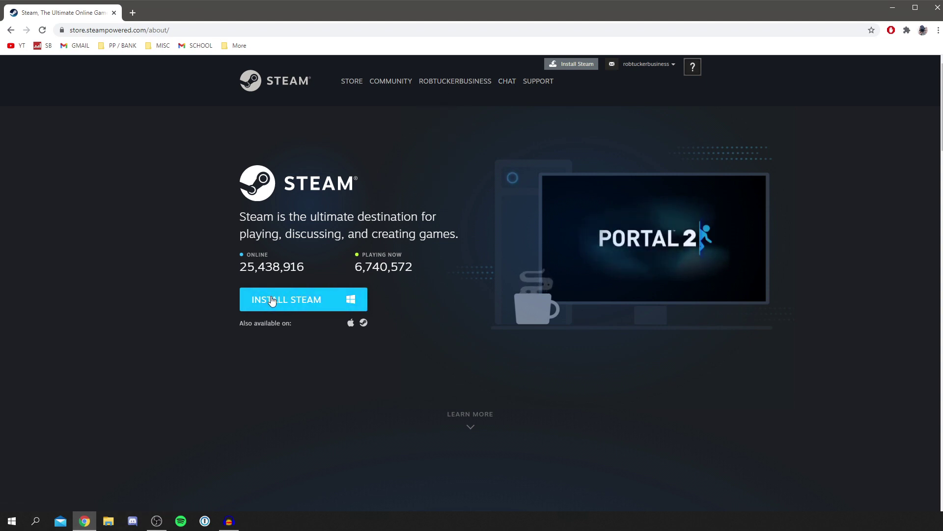
left_click(338, 303)
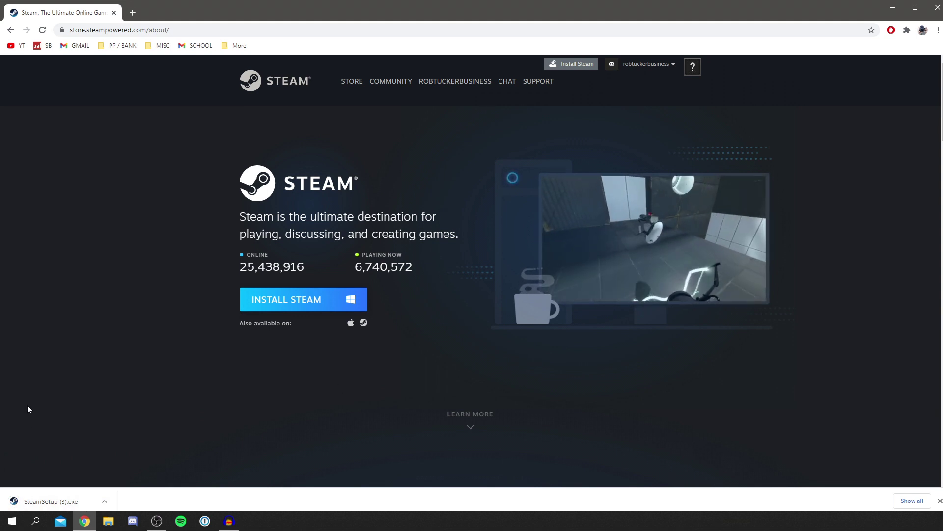
left_click(81, 503)
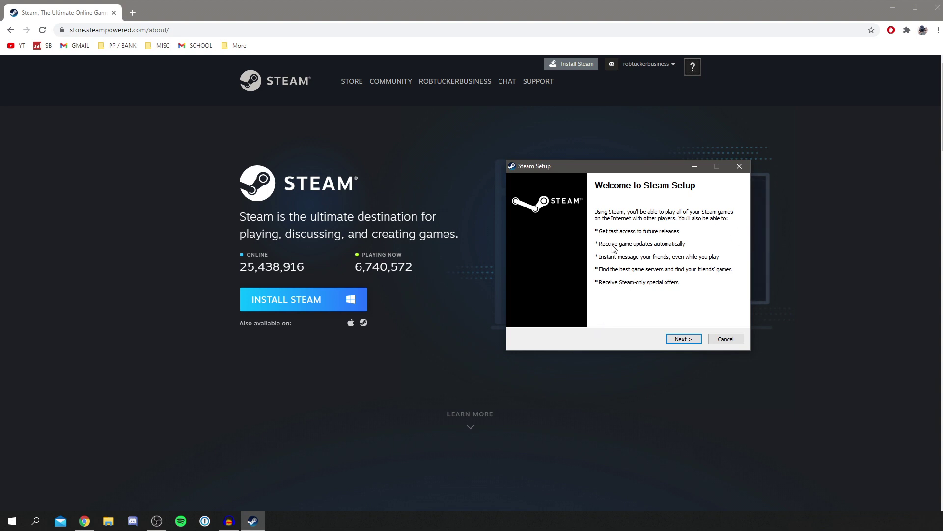
Step: Install Steam in English to the default folder C:\Program Files (x86)\Steam and finish setup with Run Steam enabled
left_click_drag(582, 171, 426, 165)
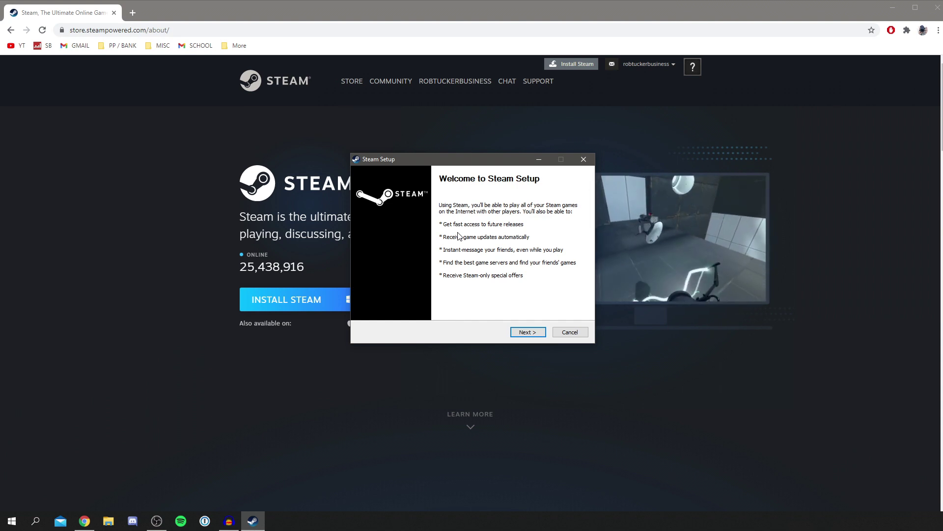
left_click(526, 332)
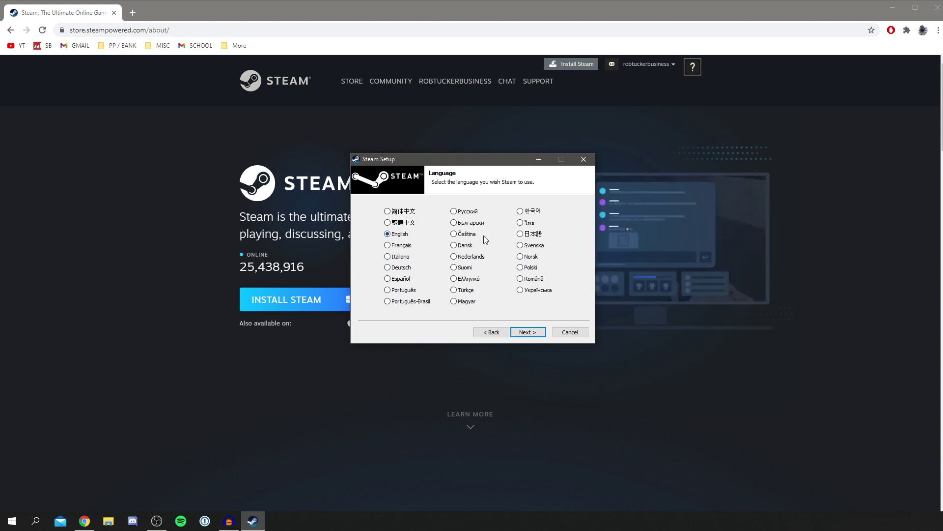
left_click(524, 335)
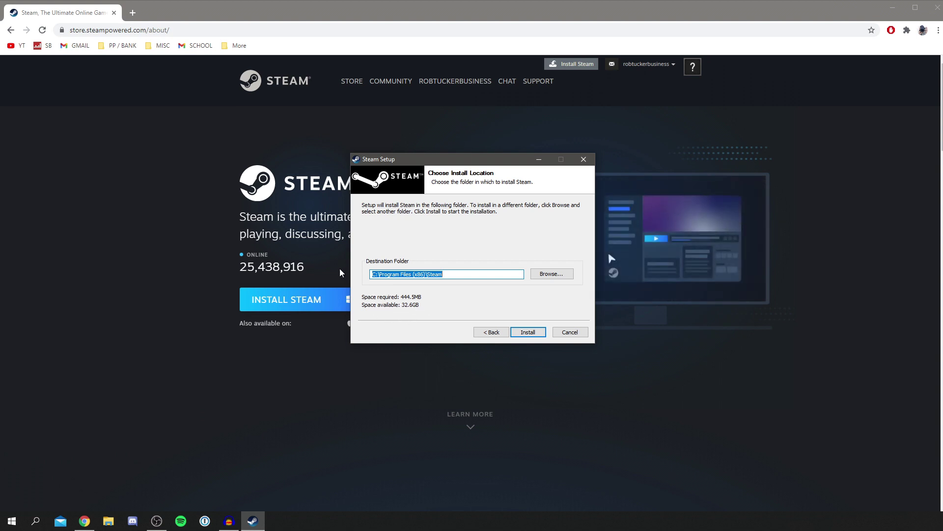
left_click(528, 332)
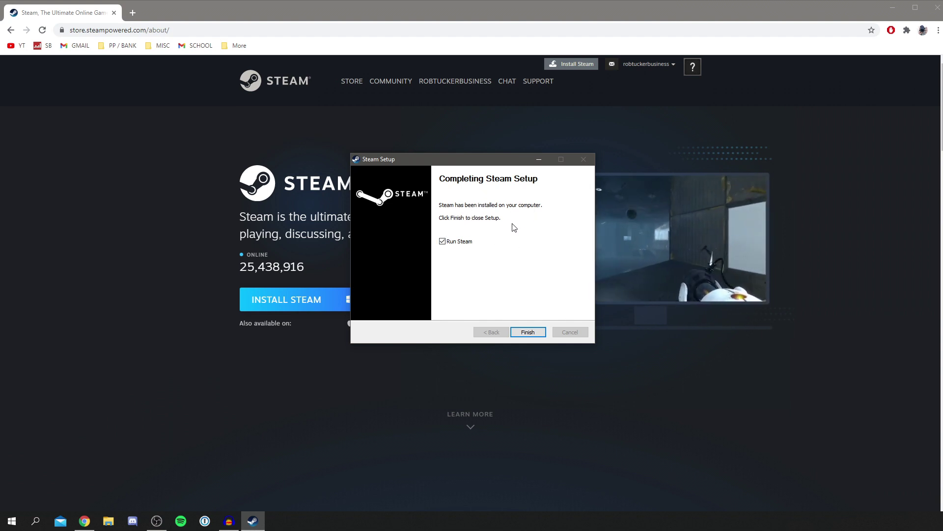
left_click(528, 332)
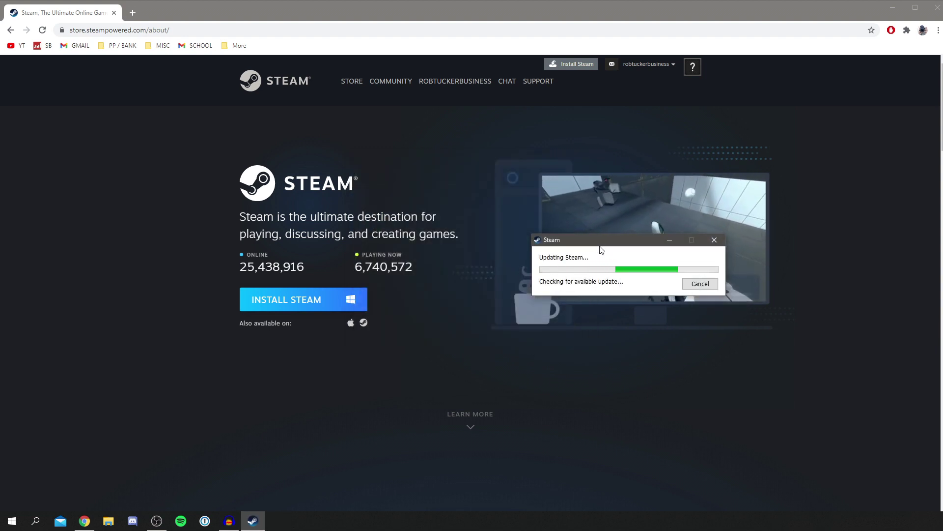
left_click_drag(600, 241, 451, 254)
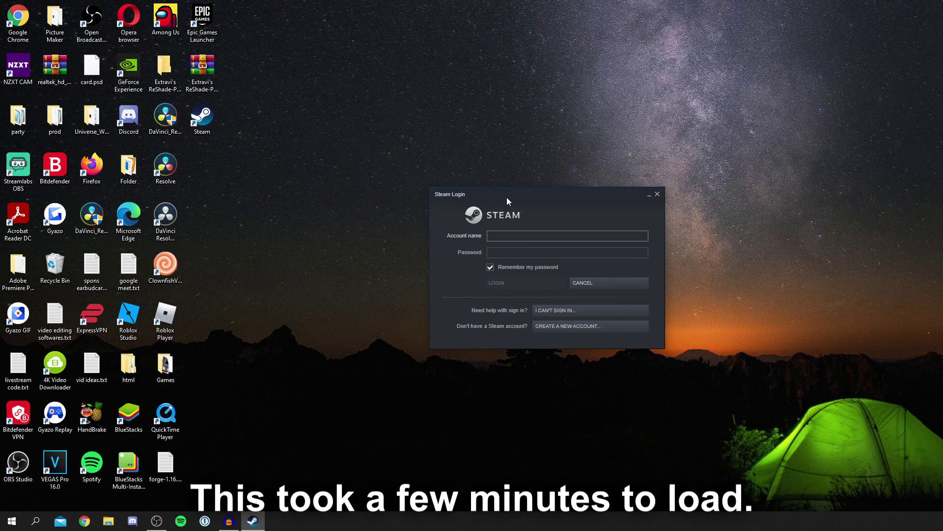
Step: Log in to the Steam client with the account name and account password, keeping Remember my password enabled
type("rob")
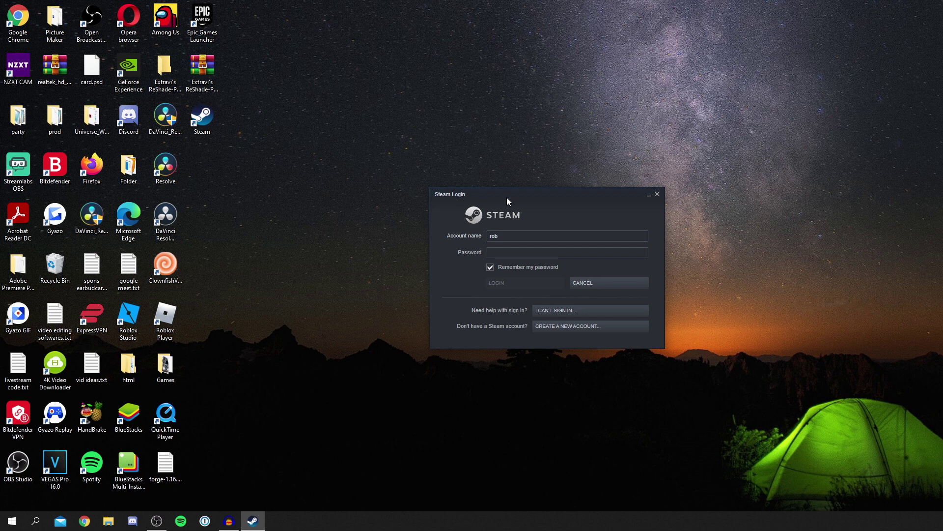
key("BackSpace")
key("BackSpace")
key("BackSpace")
type("tutorialtuckewi")
key("Tab")
type("•••••••••••")
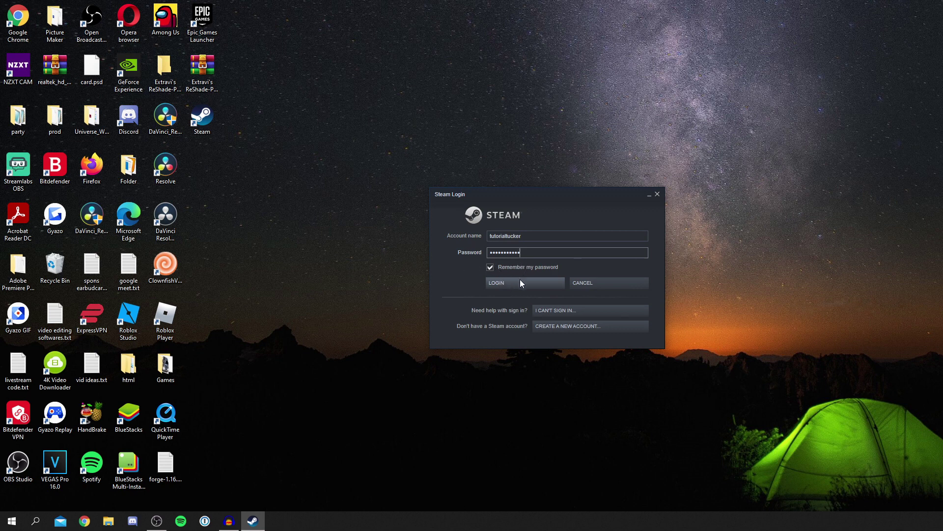
left_click(508, 284)
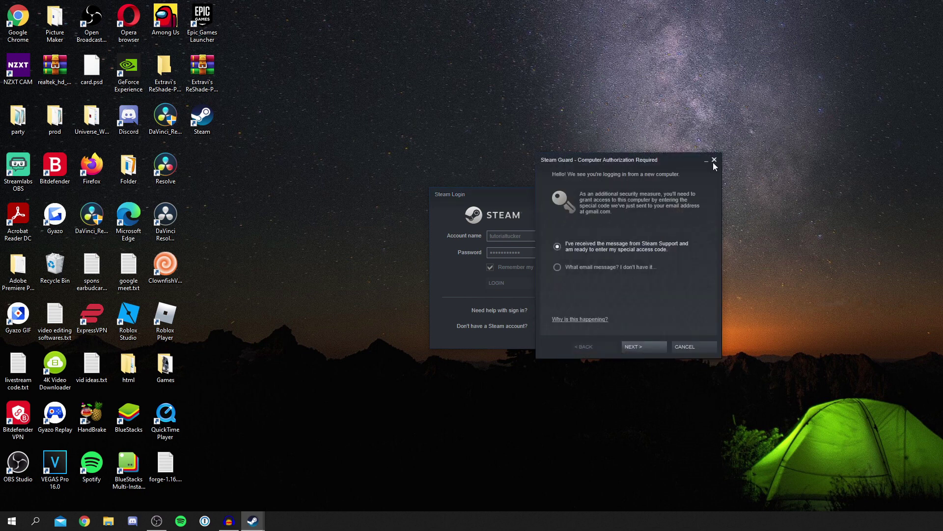
Step: Authorize this computer in Steam Guard with the emailed access code, keeping Remember this computer enabled
left_click(645, 347)
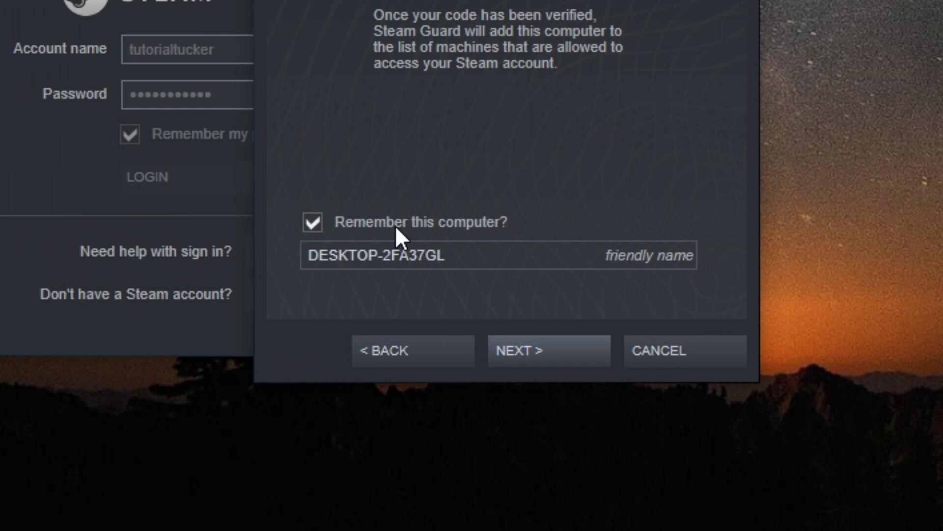
left_click(543, 348)
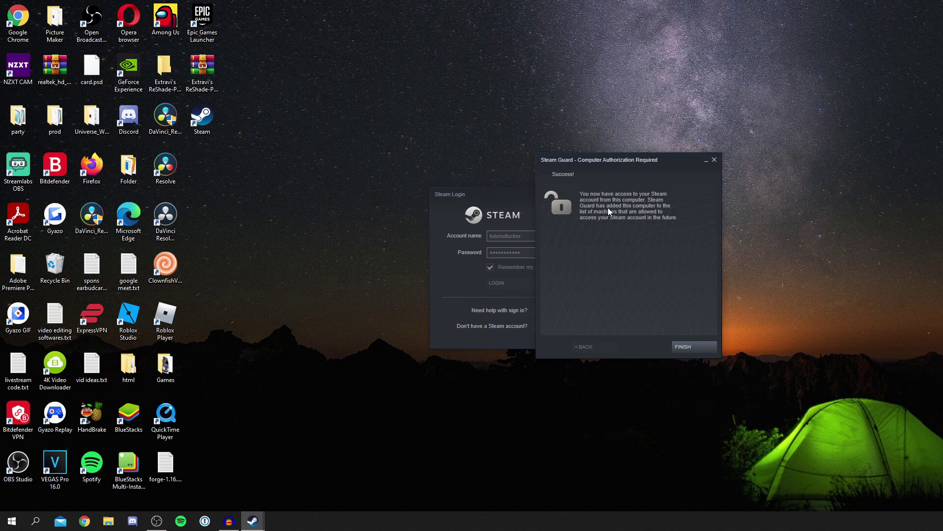
left_click(685, 344)
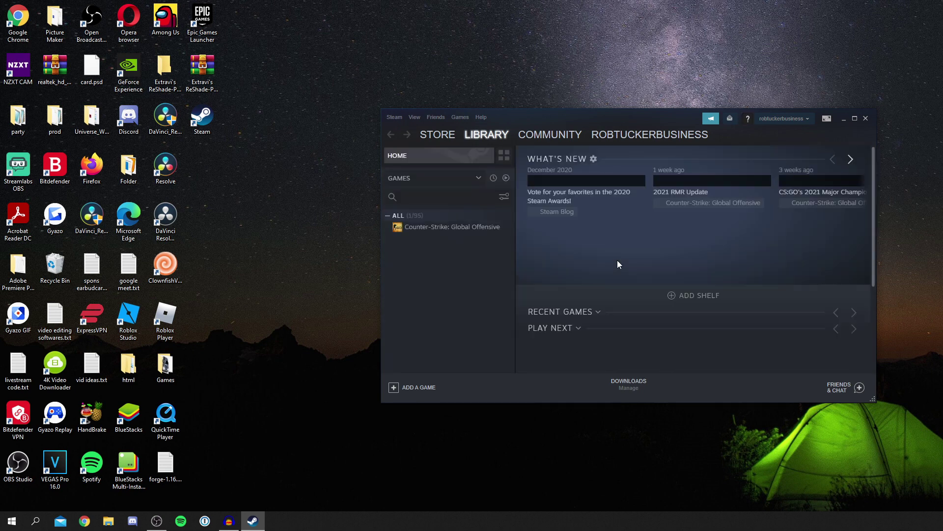
Step: Move the Steam client window and enlarge it to fill most of the screen
mouse_move(565, 133)
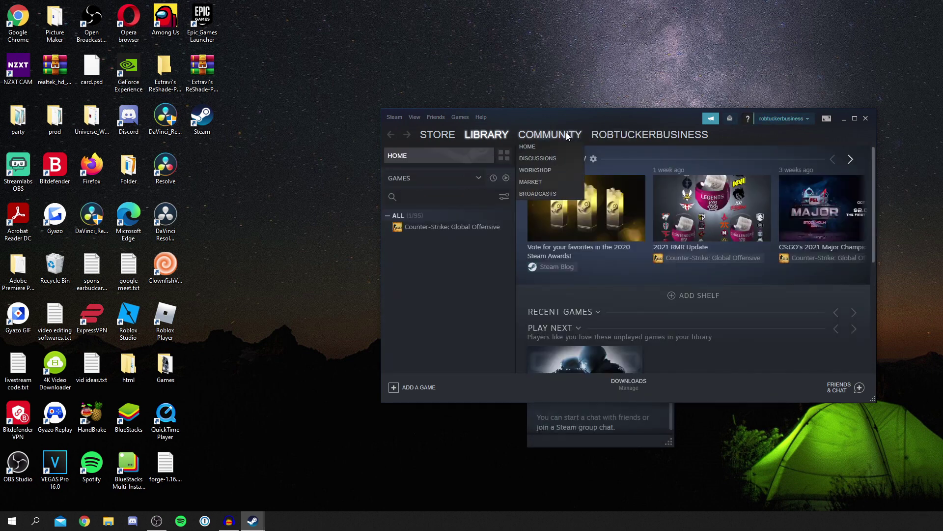
left_click_drag(591, 115, 500, 183)
left_click_drag(589, 134, 748, 190)
left_click_drag(526, 181, 248, 15)
left_click_drag(499, 296, 941, 497)
mouse_move(57, 32)
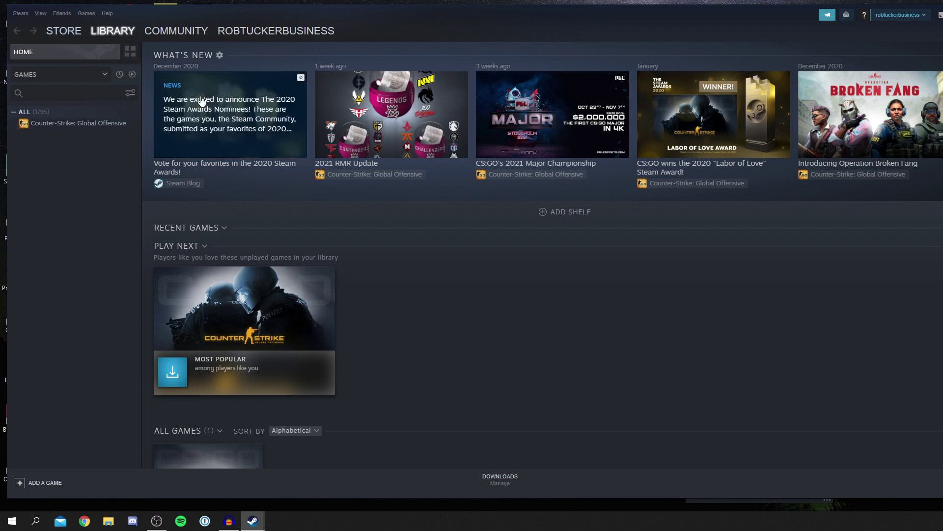
mouse_move(272, 34)
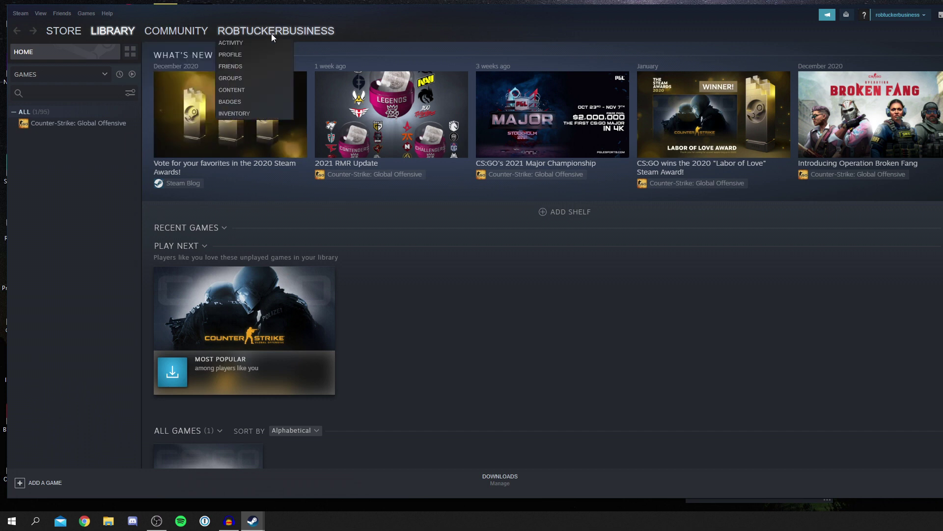